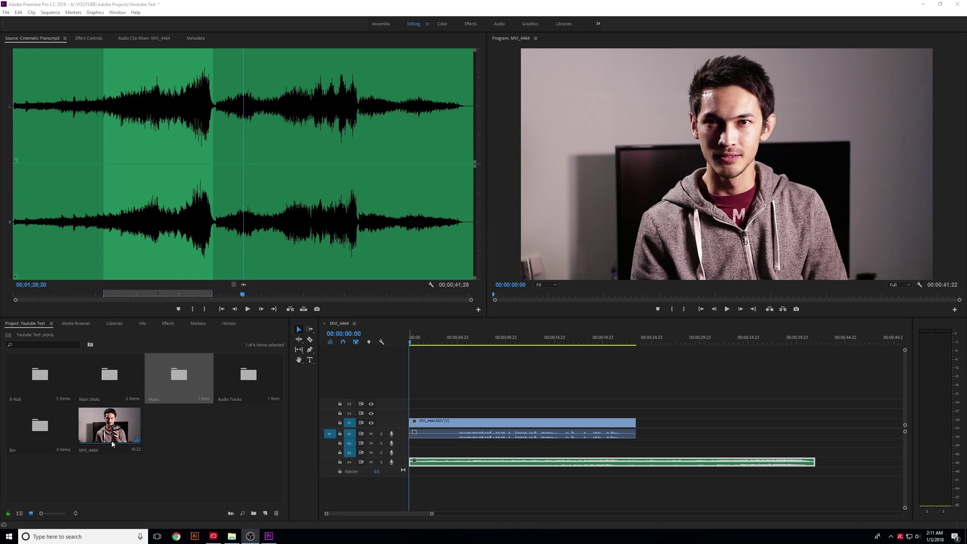
Select the MVI_4464 clip and park the playhead at 00:00:04:23.
left_click(114, 433)
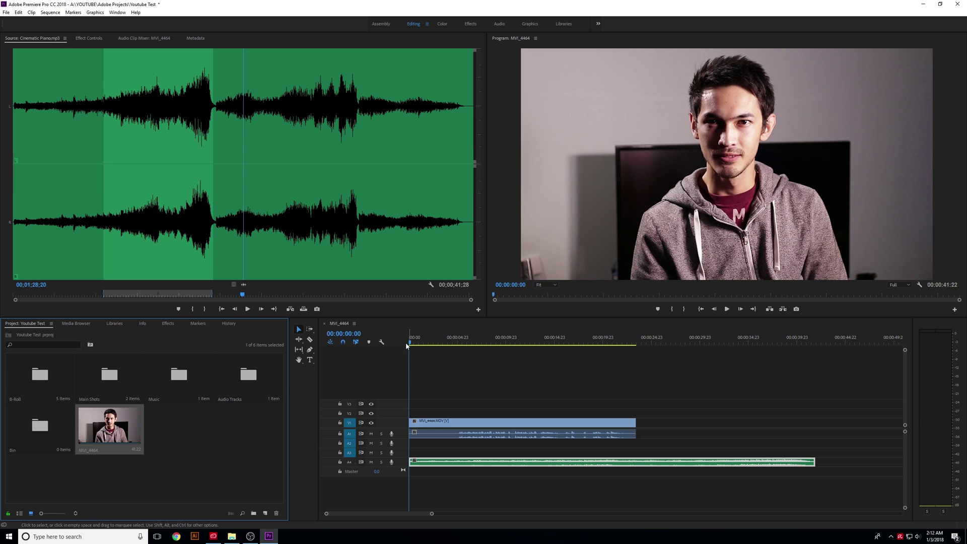
left_click_drag(408, 342, 458, 345)
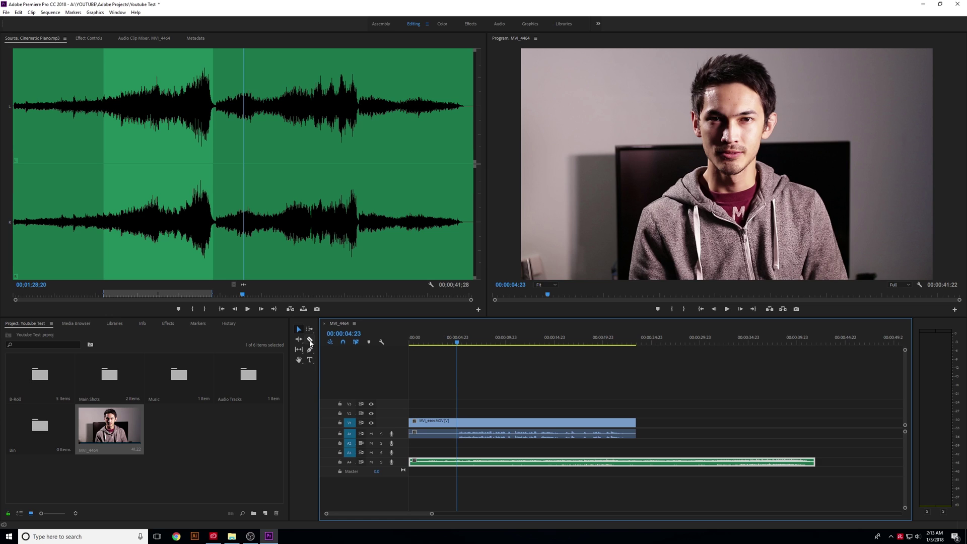
Make several trial Razor cuts near the start of MVI_4464, then undo them.
left_click(310, 341)
left_click(439, 423)
left_click(429, 424)
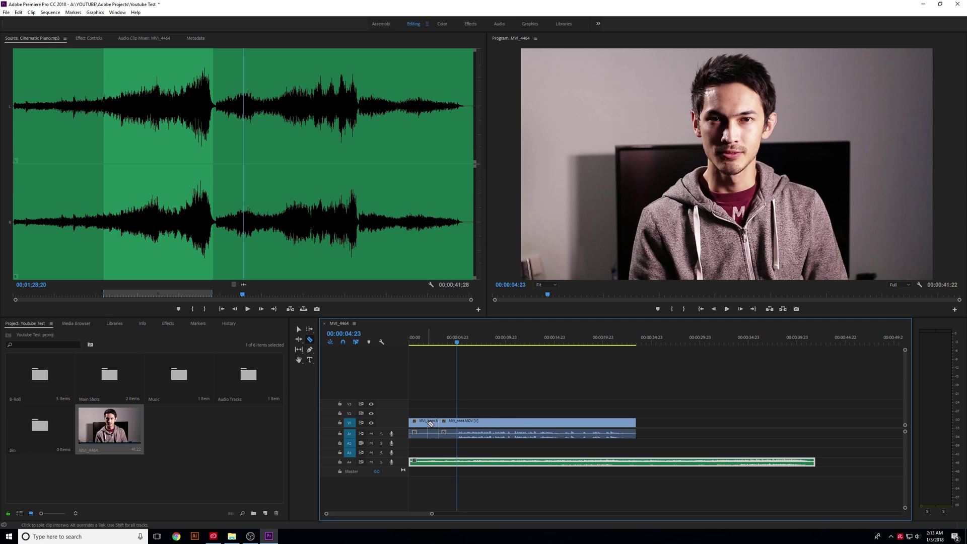
left_click(418, 424)
left_click(448, 424)
left_click(457, 424)
key("v")
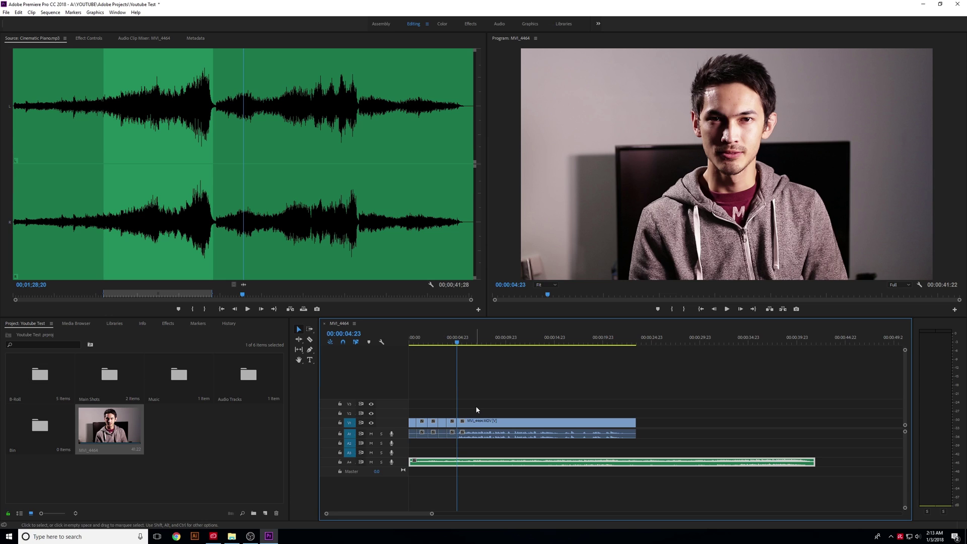
key("ctrl+z")
key("ctrl+z")
key("ctrl+z")
key("ctrl+z")
key("ctrl+z")
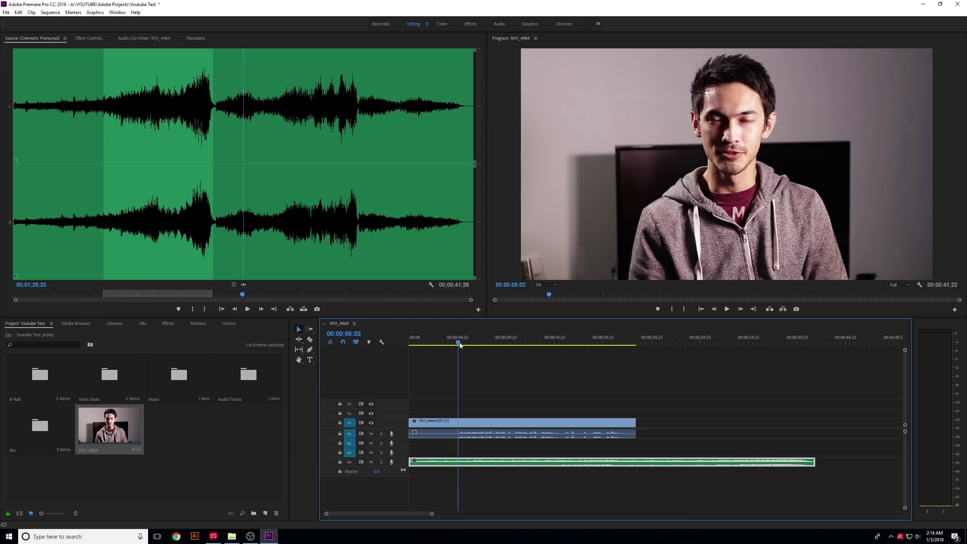
left_click_drag(458, 346, 459, 345)
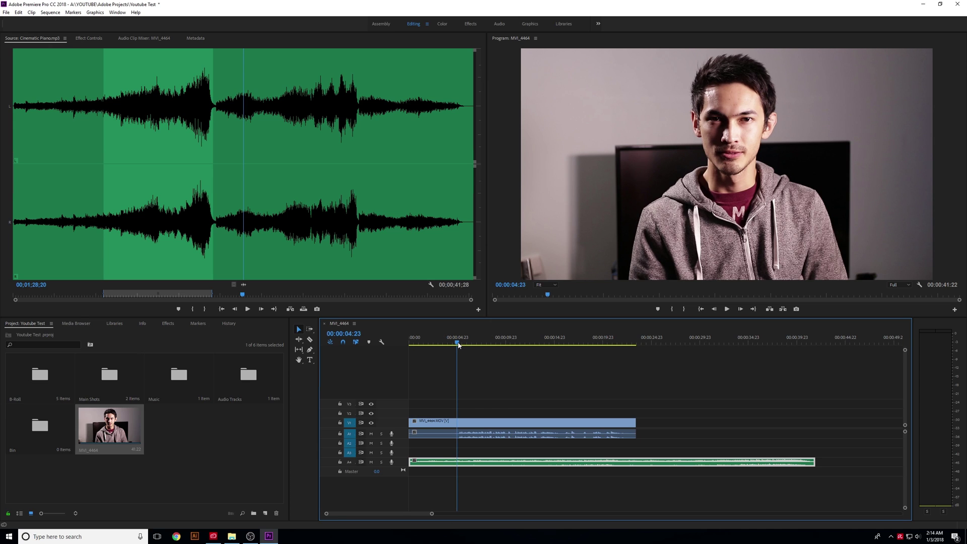
Split the talking-head clip on V1 at 00:00:04:23.
left_click(469, 408)
left_click(465, 426)
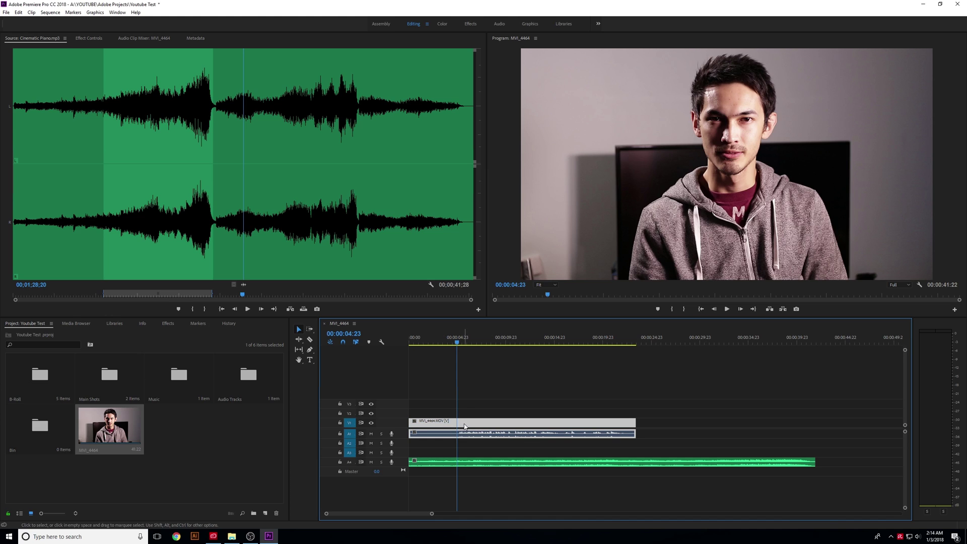
key("ctrl+k")
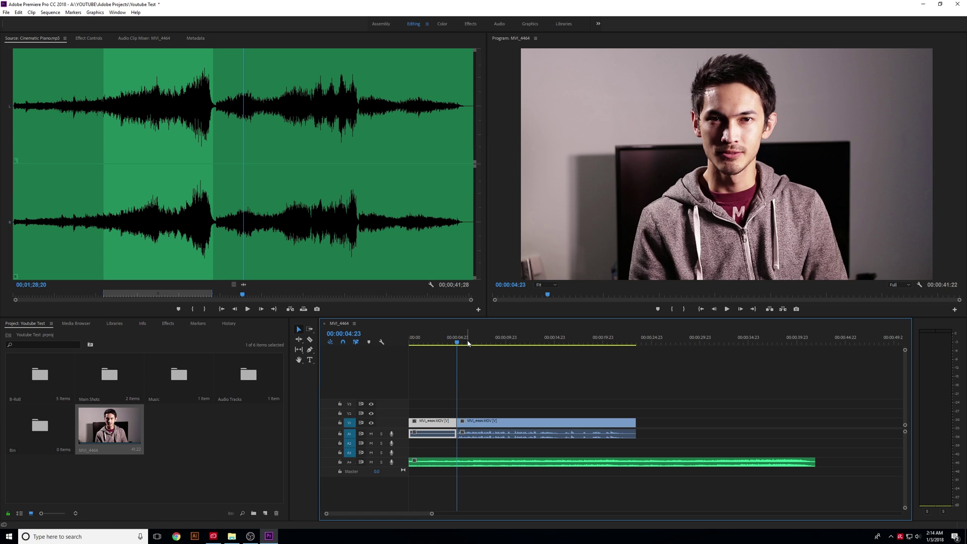
Make an extra split at 00:00:10:08, then undo it.
left_click_drag(457, 344, 509, 348)
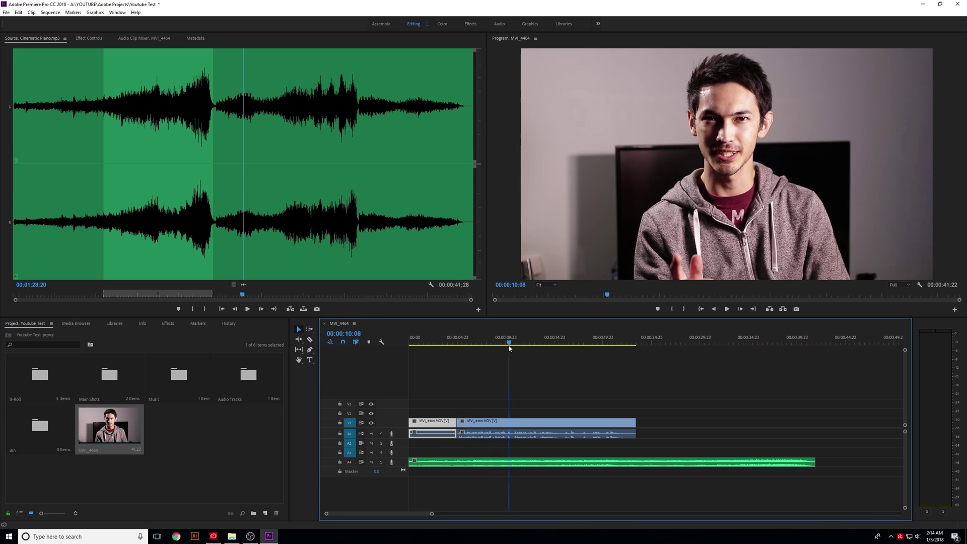
left_click(524, 420)
key("ctrl+k")
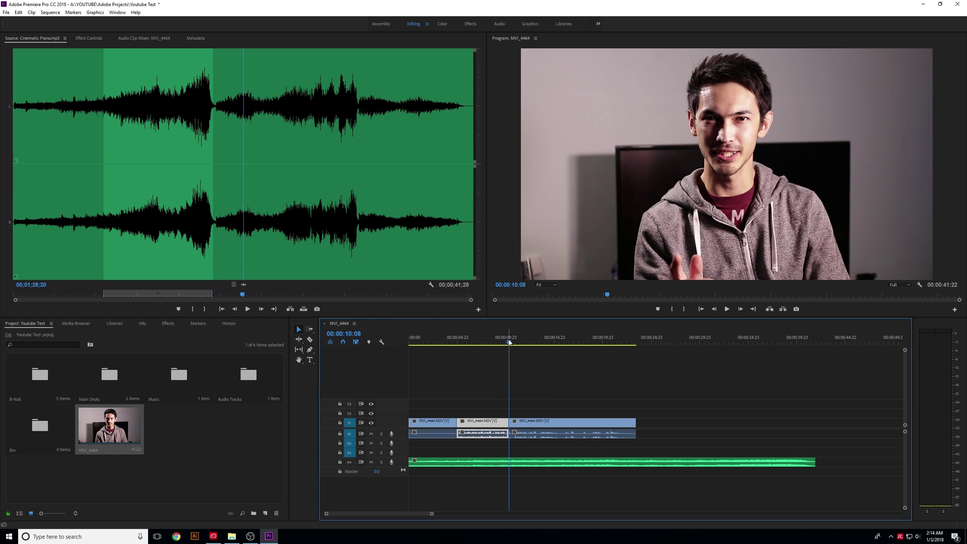
mouse_move(509, 345)
left_mouse_down()
mouse_move(465, 346)
mouse_move(505, 347)
left_mouse_up()
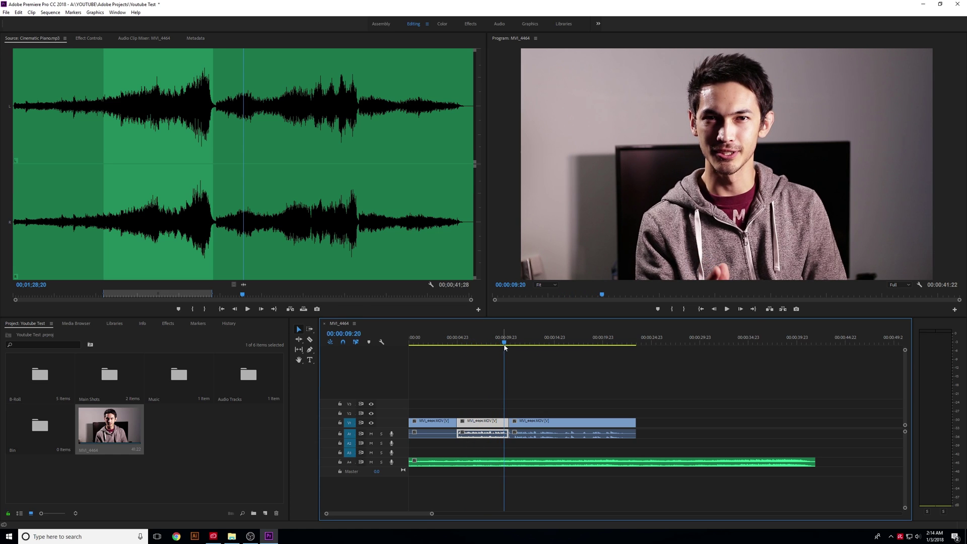
key("ctrl+z")
Select the opening piece before 00:00:04:23 for removal.
left_click(457, 341)
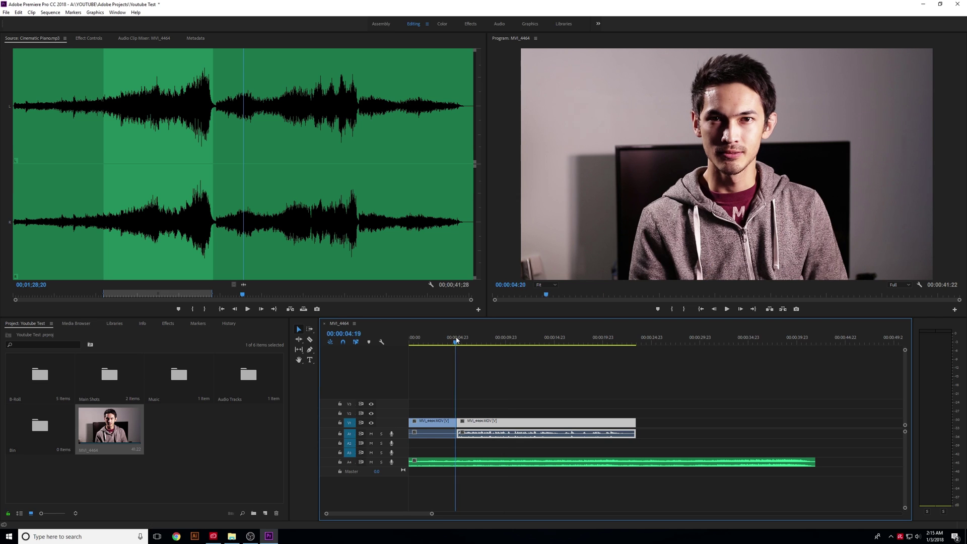
left_click_drag(457, 342, 446, 342)
left_click(444, 427)
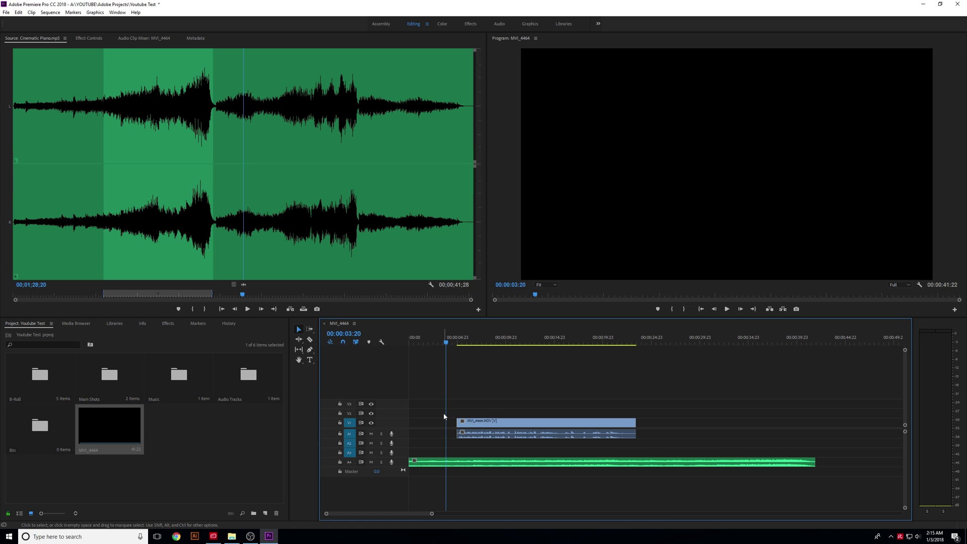
Open the B-Roll bin and load MVI_4462.MOV as source, cued near 00:00:52:08.
double_click(62, 386)
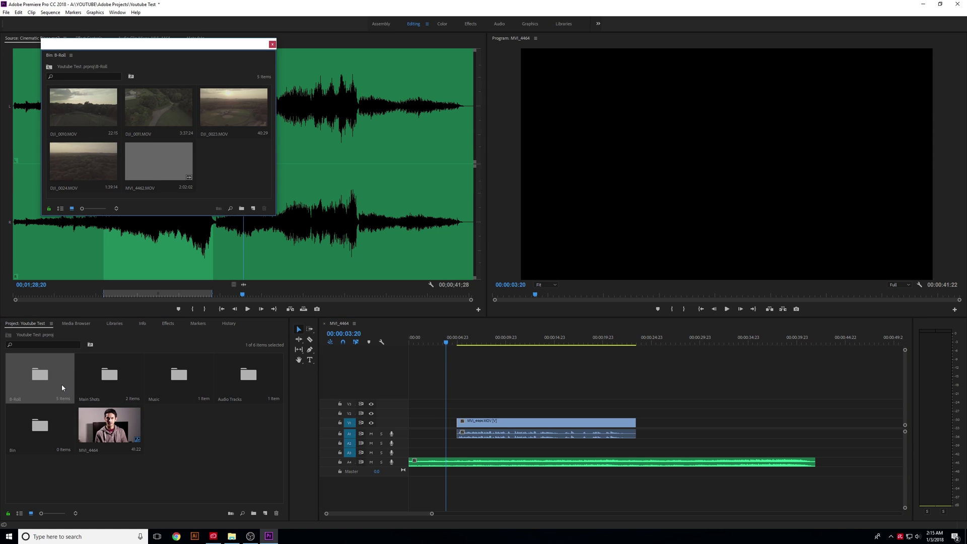
left_click(153, 159)
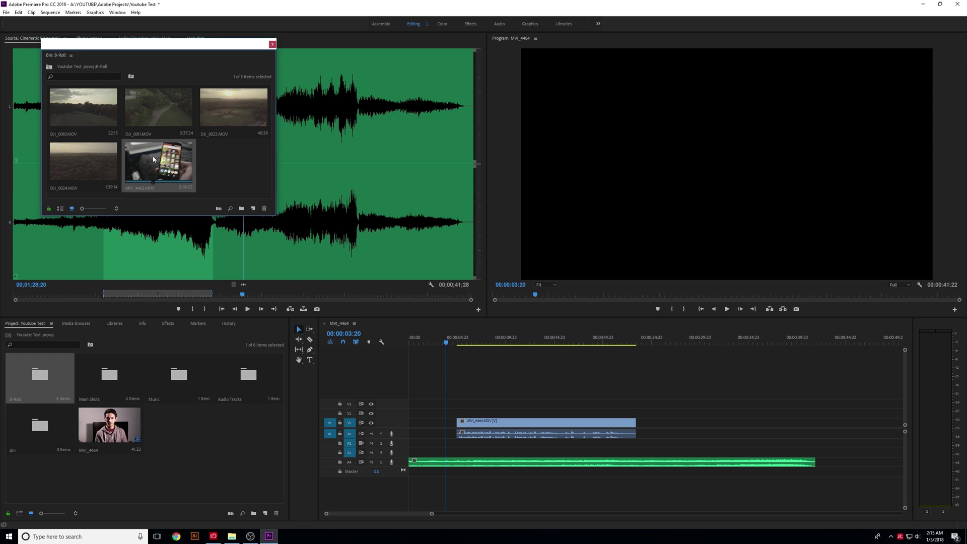
double_click(153, 160)
left_click(272, 45)
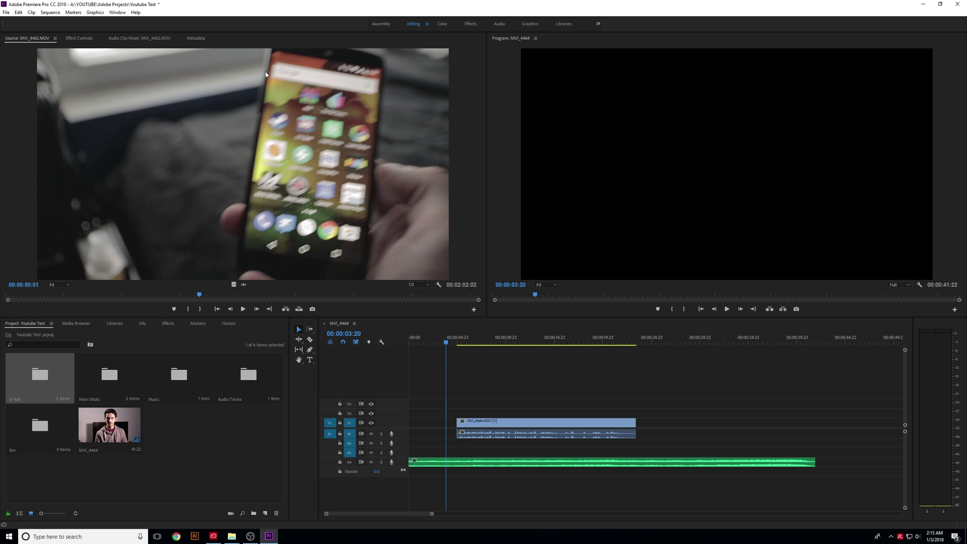
mouse_move(194, 297)
left_mouse_down()
mouse_move(159, 294)
mouse_move(209, 296)
left_mouse_up()
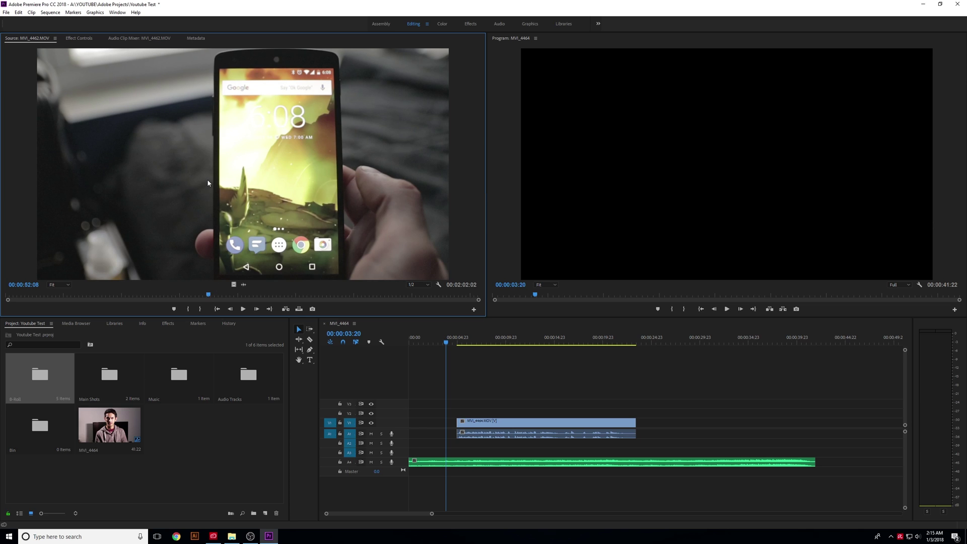
Mark MVI_4462.MOV from 00:00:52:08 to 00:00:59:15 and place it on V1 after the talking-head clip.
key("i")
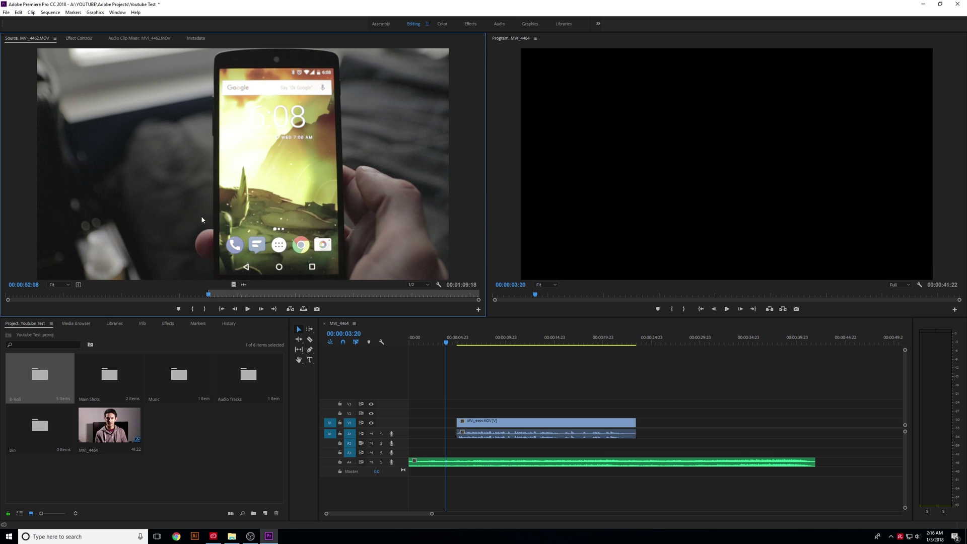
left_click_drag(216, 297, 239, 296)
key("o")
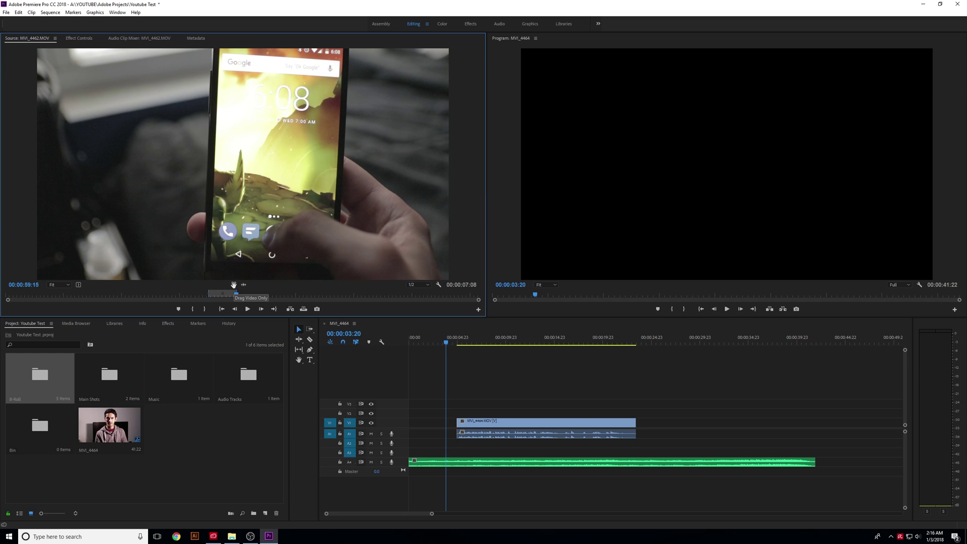
left_click_drag(431, 326, 640, 429)
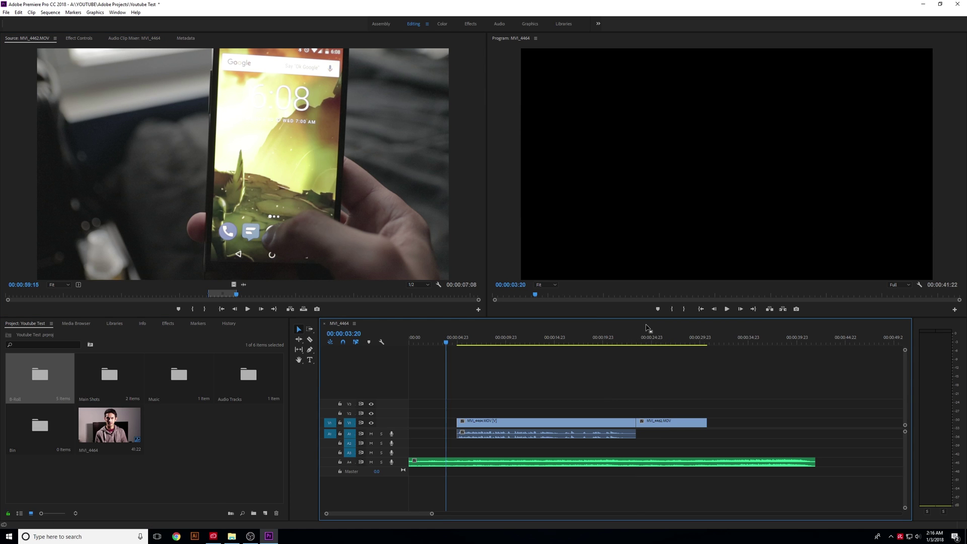
Mark a new In point at 00:01:13:23 and add that phone footage to V1 after the existing clips.
left_click_drag(245, 298, 293, 300)
key("i")
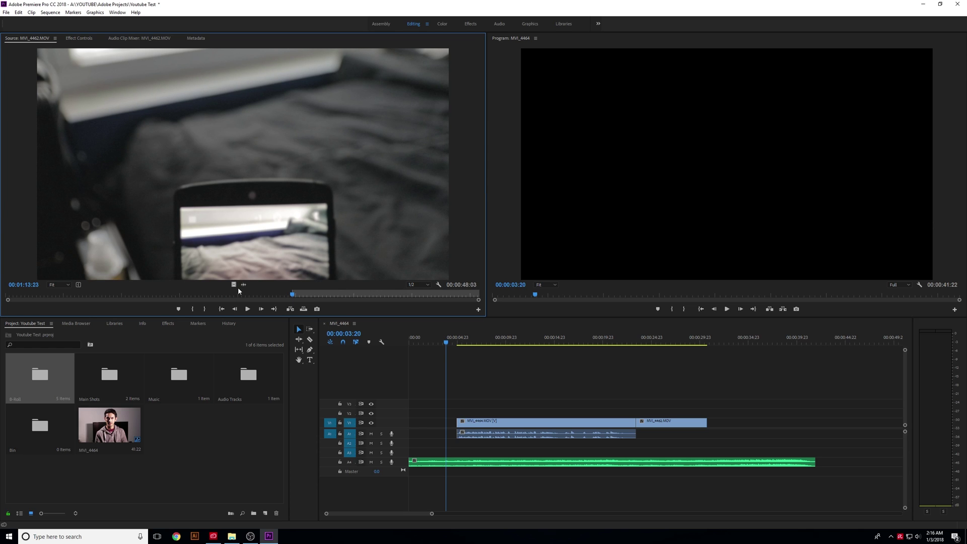
left_click_drag(454, 323, 710, 424)
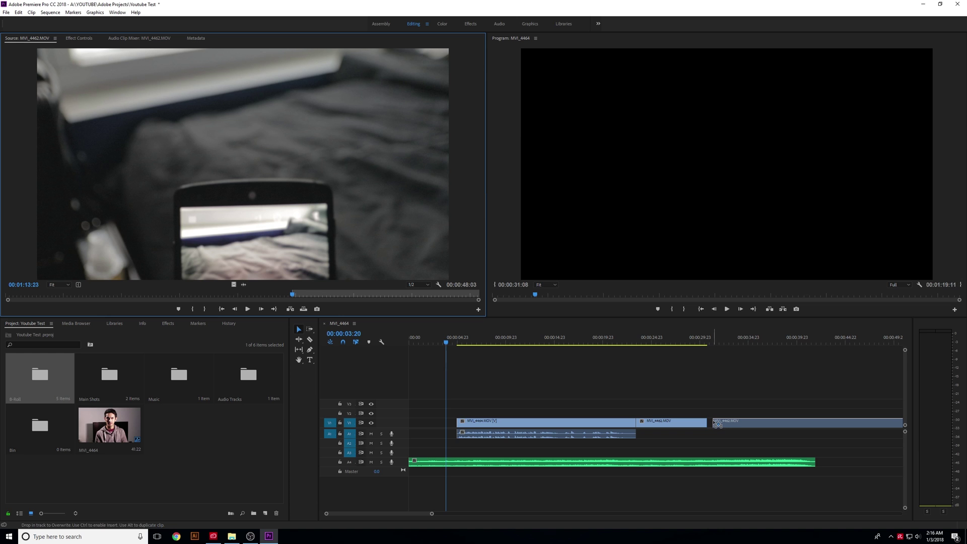
Preview the new phone footage from 00:00:28:06 and zoom the timeline out.
left_click(684, 342)
left_click_drag(684, 343, 860, 328)
key("minus")
key("minus")
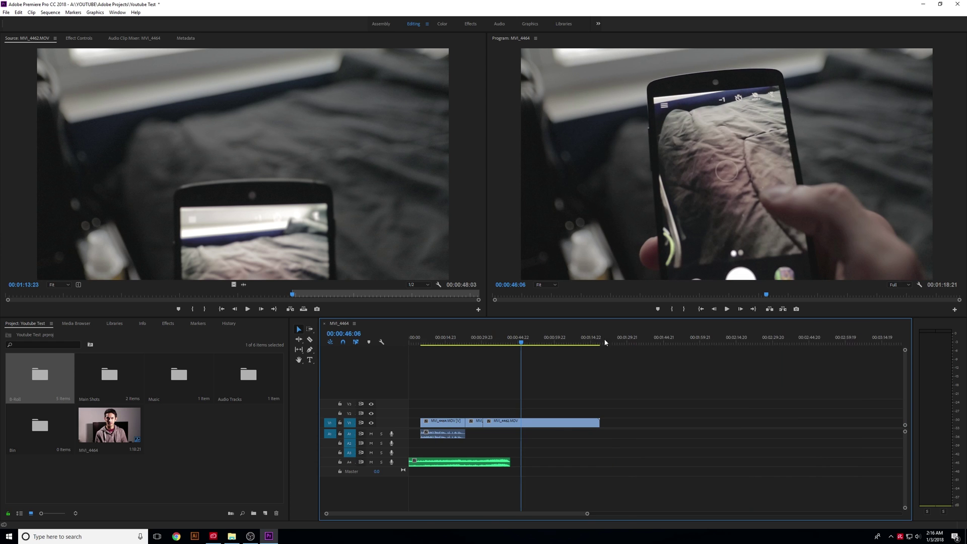
Split the second phone clip at 00:01:07:09 and delete the part before the cut.
left_click(521, 343)
left_click_drag(522, 344, 573, 342)
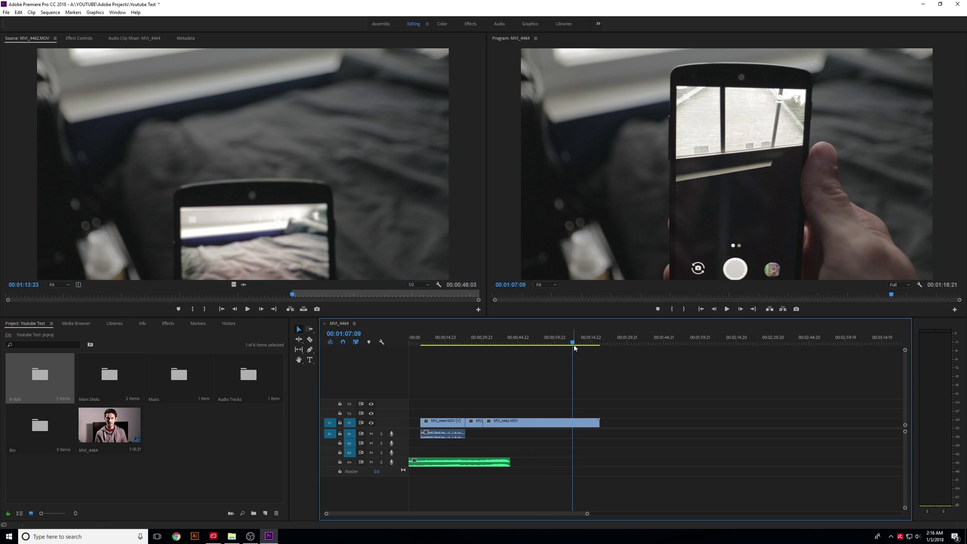
left_click(583, 425)
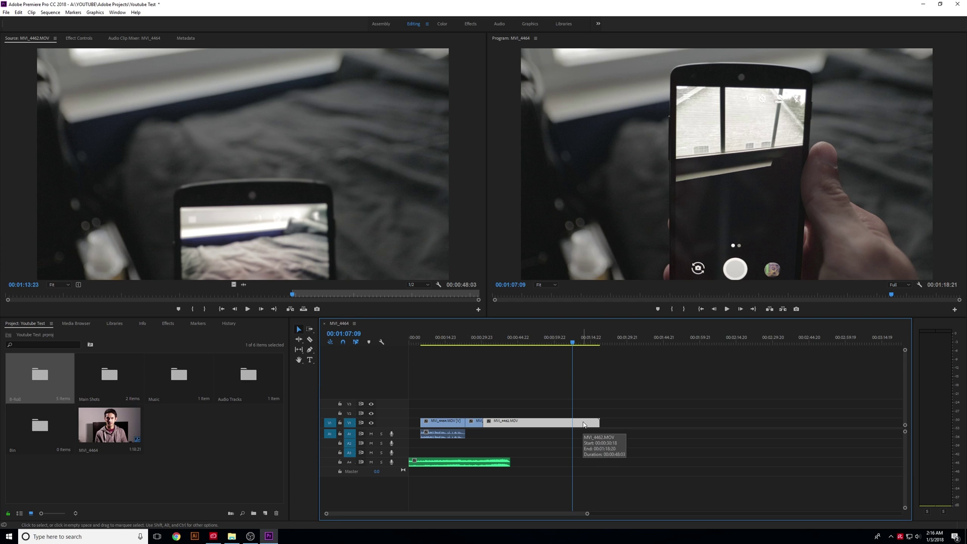
key("ctrl+k")
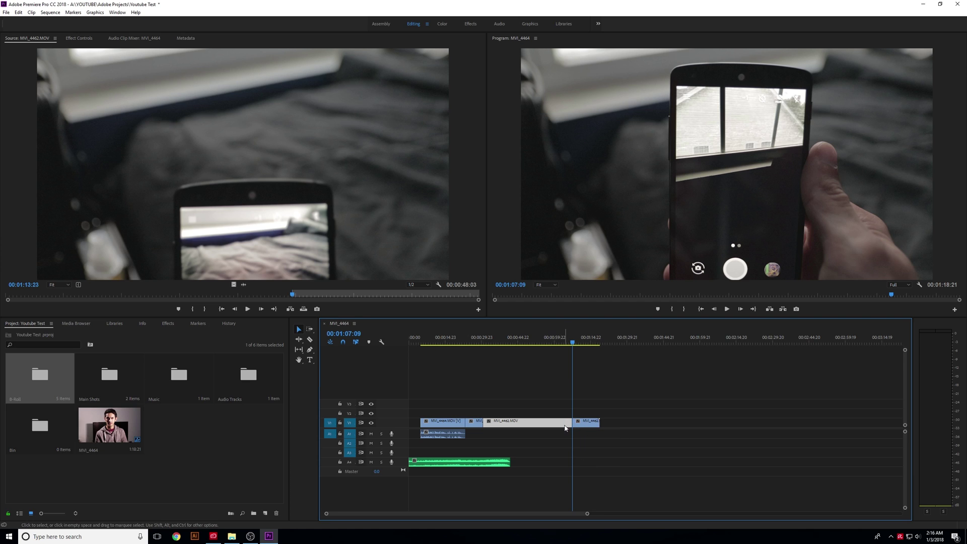
key("Delete")
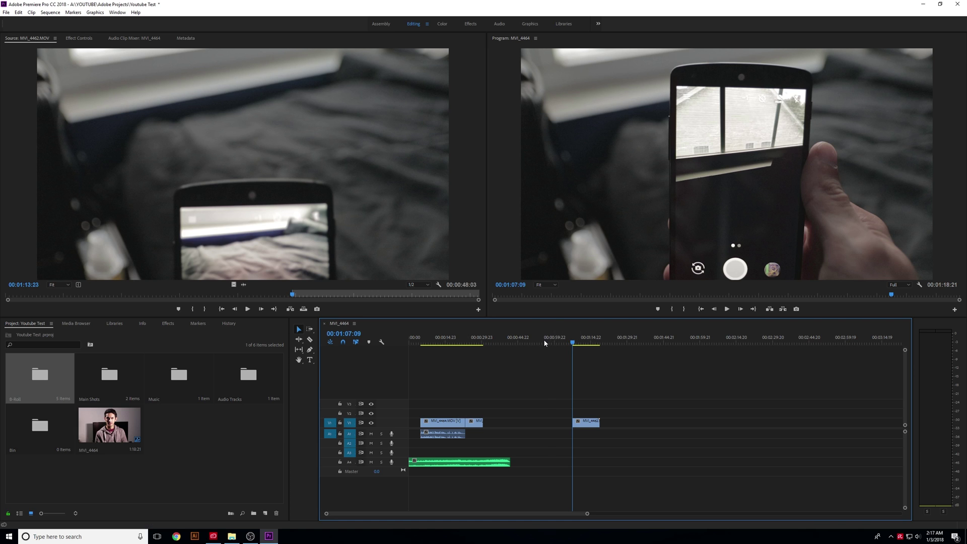
left_click_drag(539, 338, 405, 333)
left_click(579, 337)
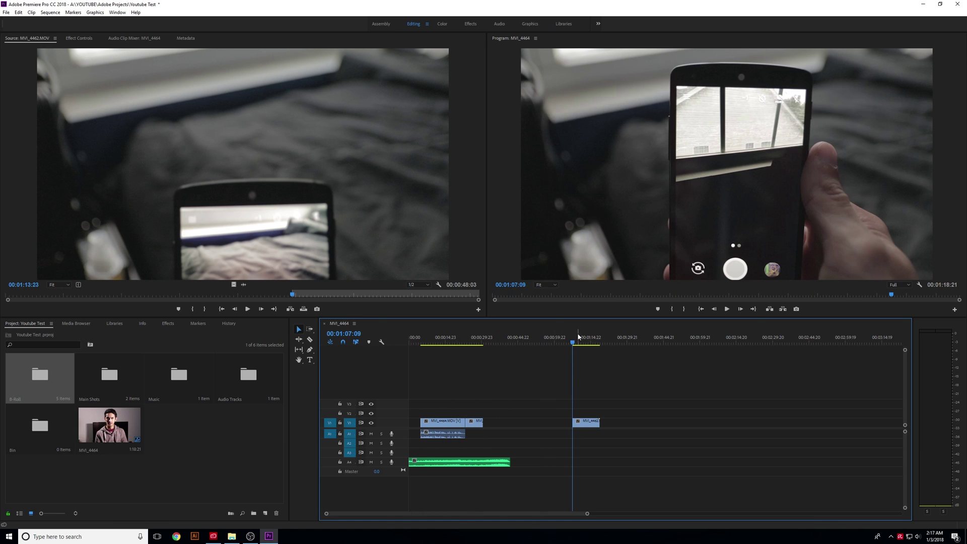